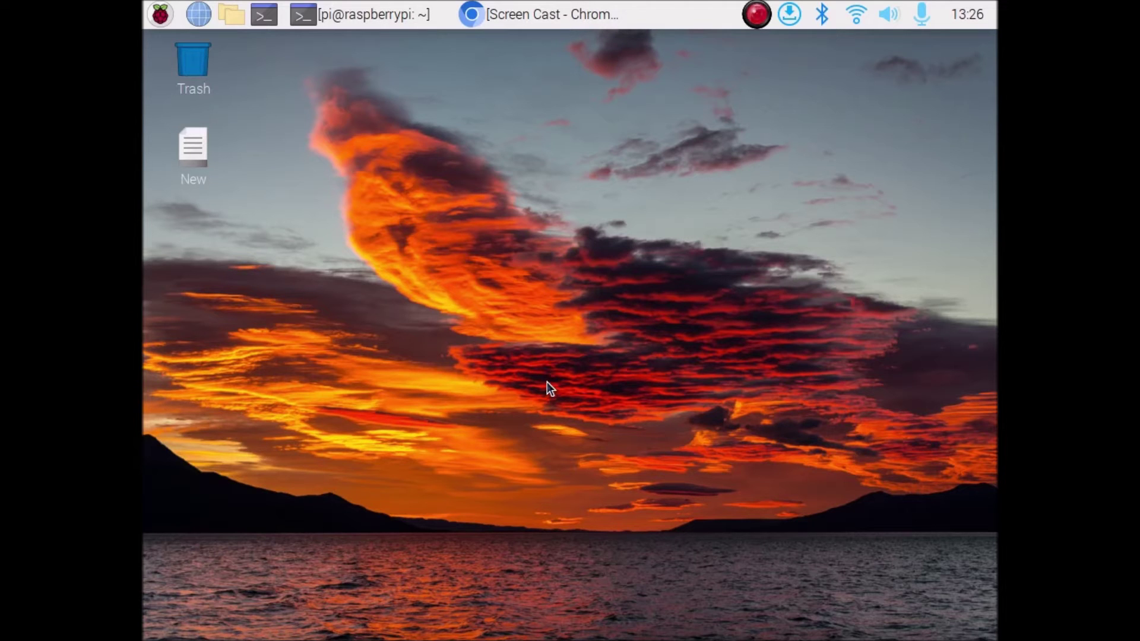
pyautogui.click(521, 18)
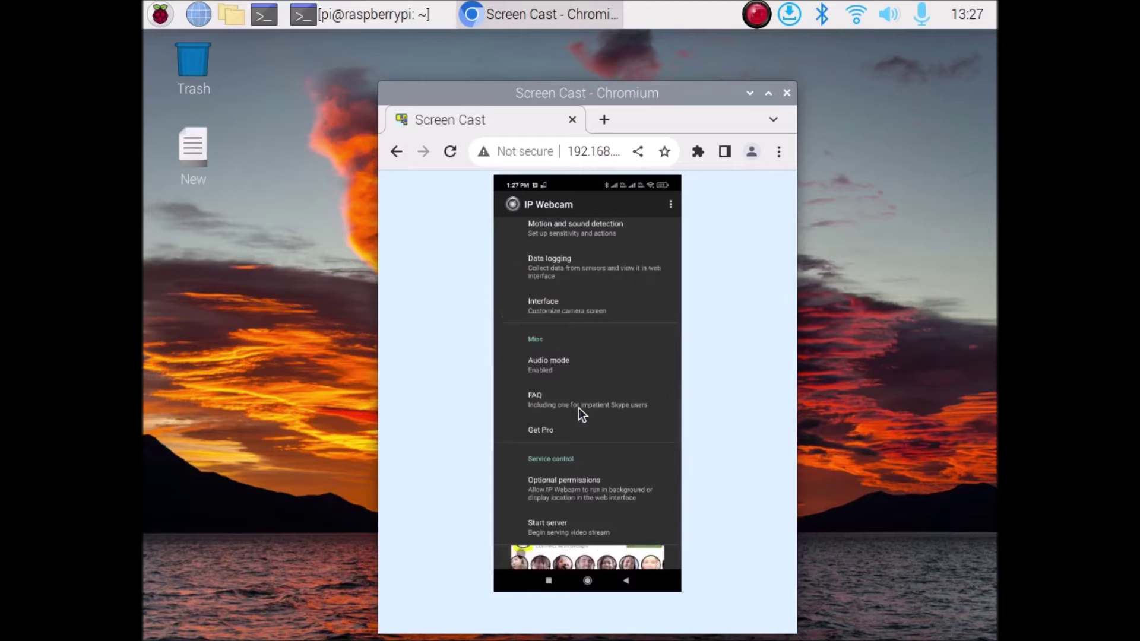
pyautogui.click(590, 530)
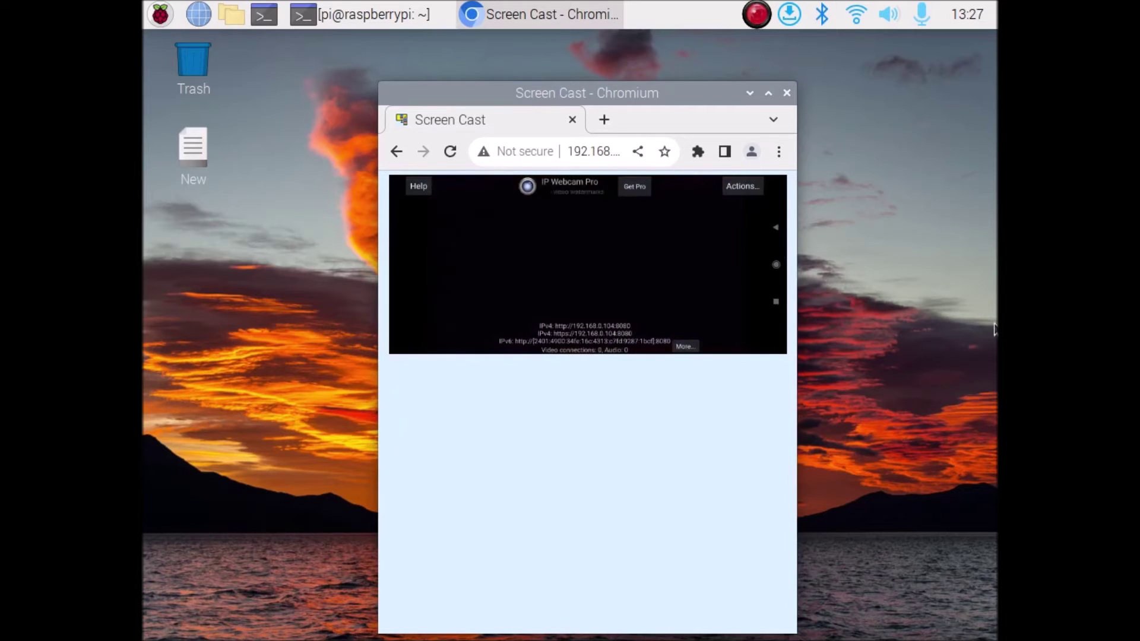
pyautogui.click(769, 93)
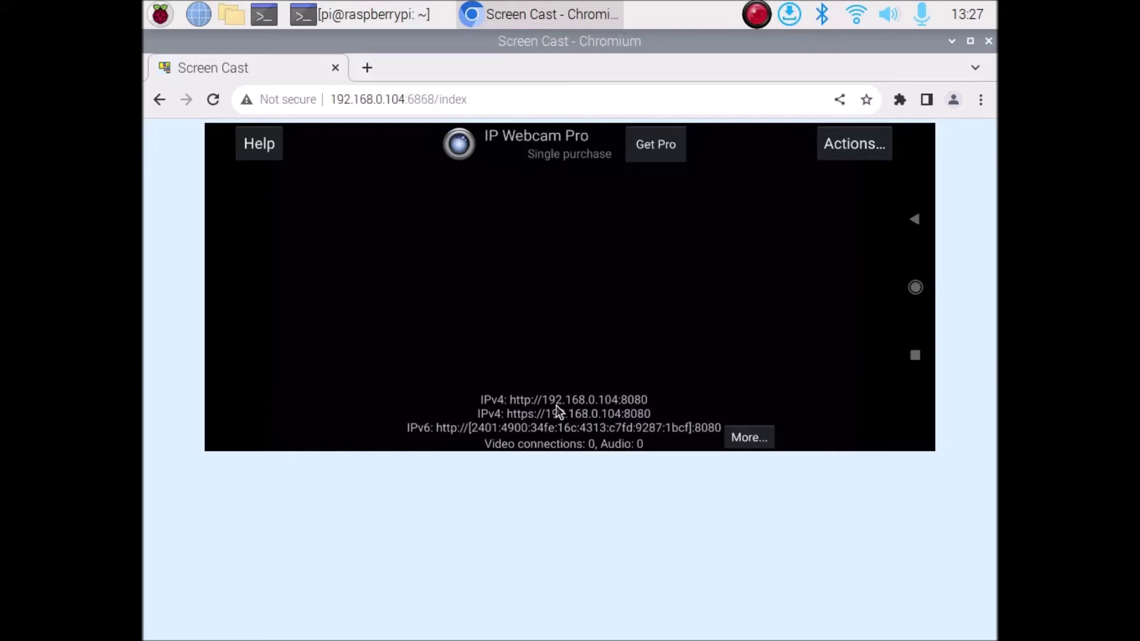
# - Load the IP Webcam page at 192.168.0.104:8080 in a new Chromium tab
pyautogui.click(367, 68)
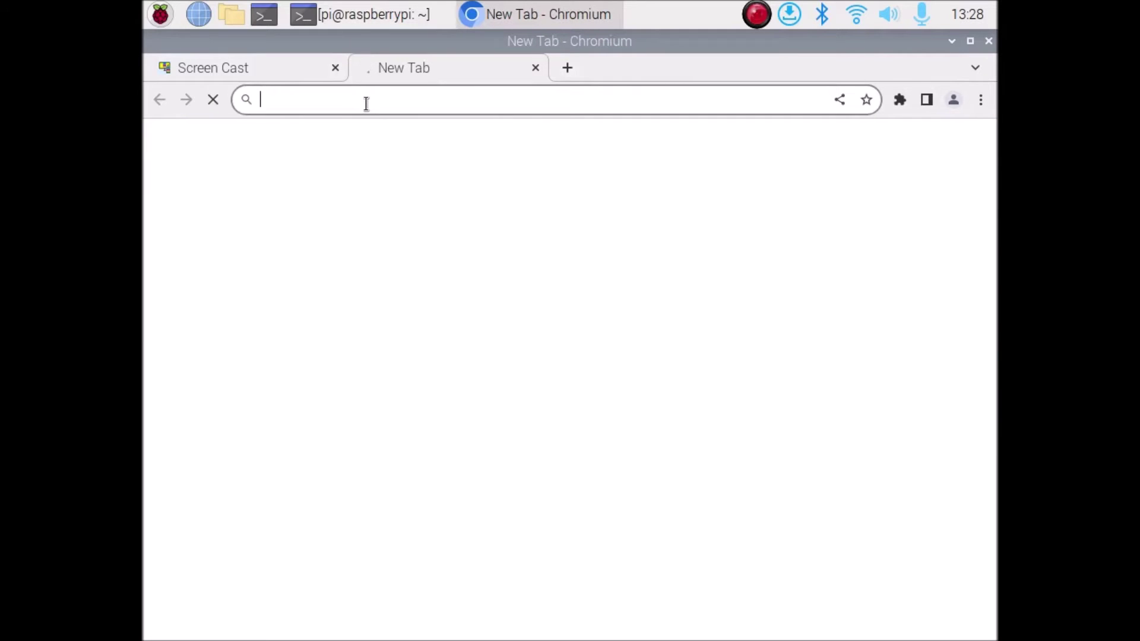
pyautogui.write('192')
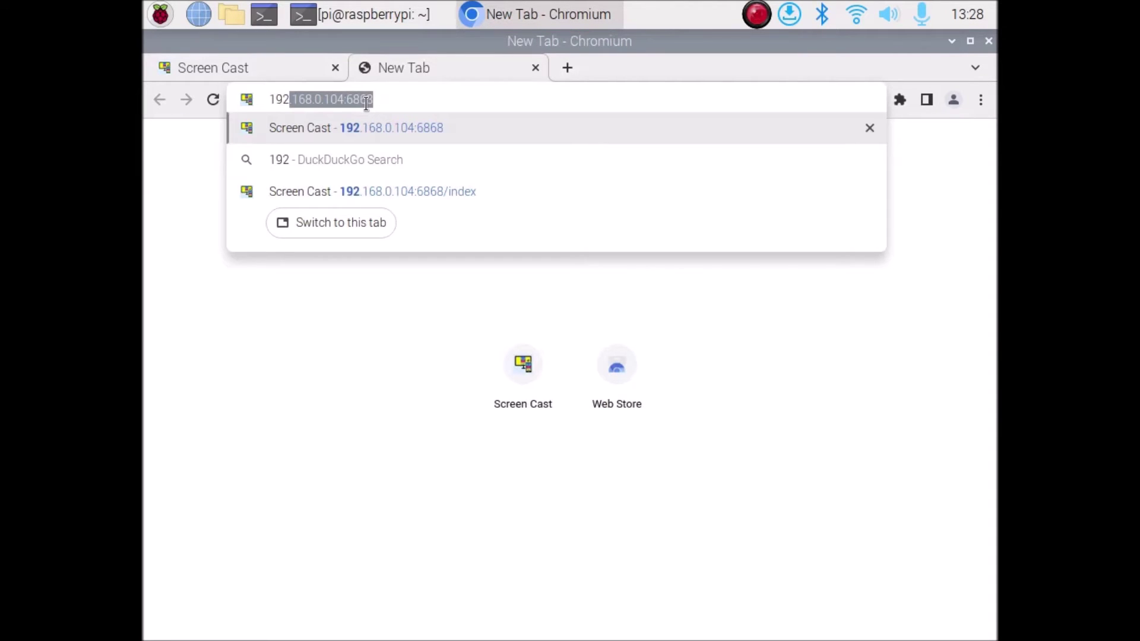
pyautogui.press('Right')
pyautogui.press('BackSpace')
pyautogui.press('BackSpace')
pyautogui.press('BackSpace')
pyautogui.press('BackSpace')
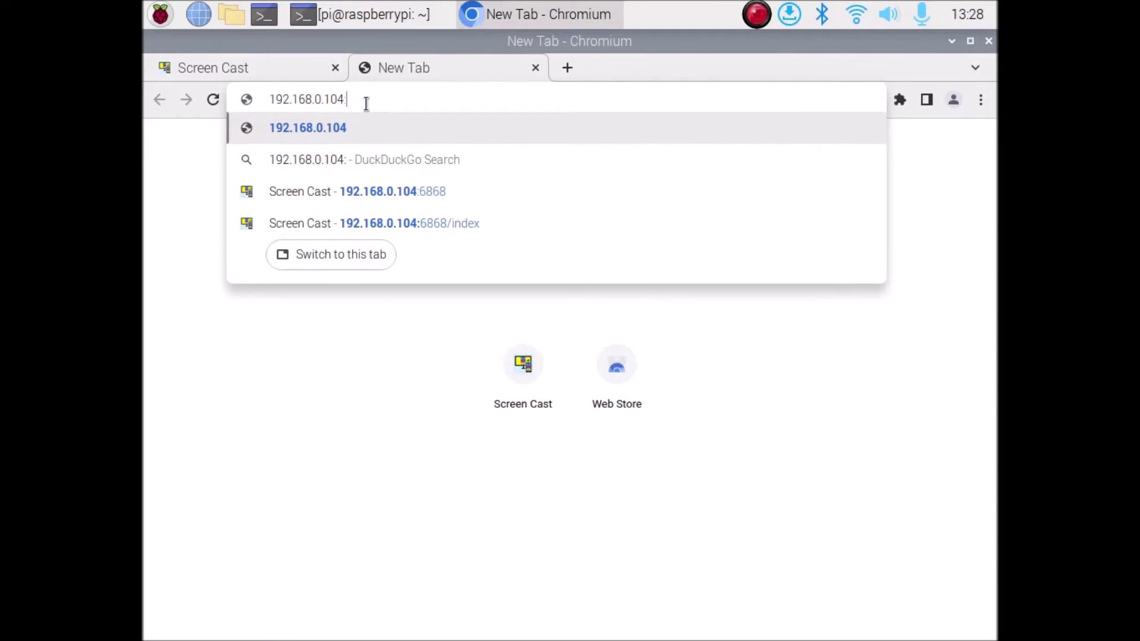
pyautogui.write('8080')
pyautogui.press('Return')
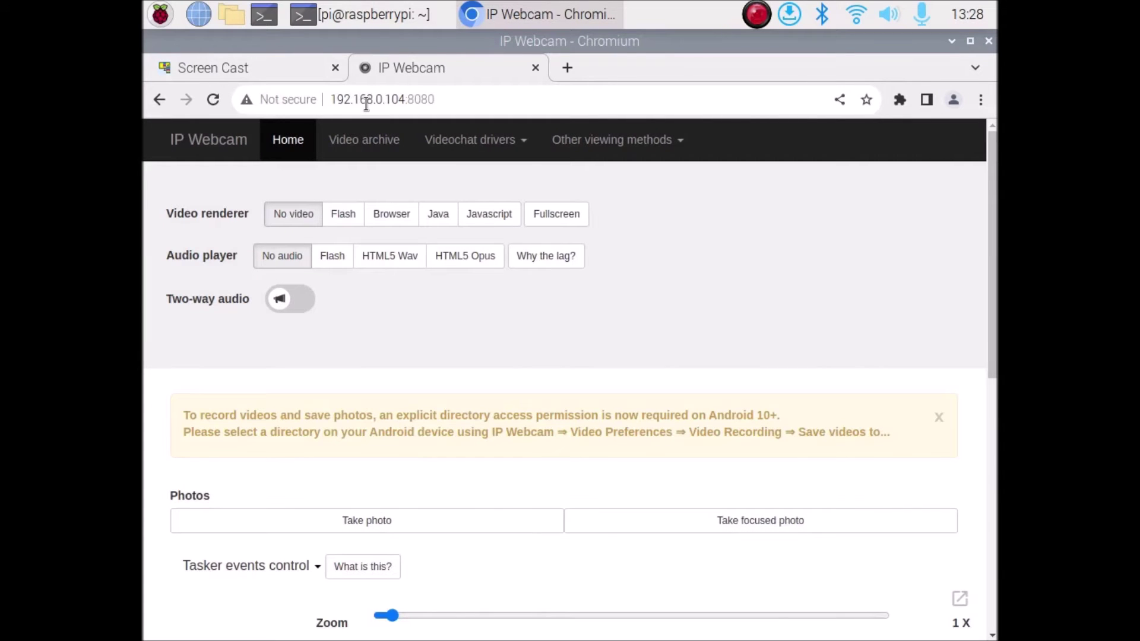
# - Play the camera video in the page using the Browser renderer
pyautogui.click(399, 220)
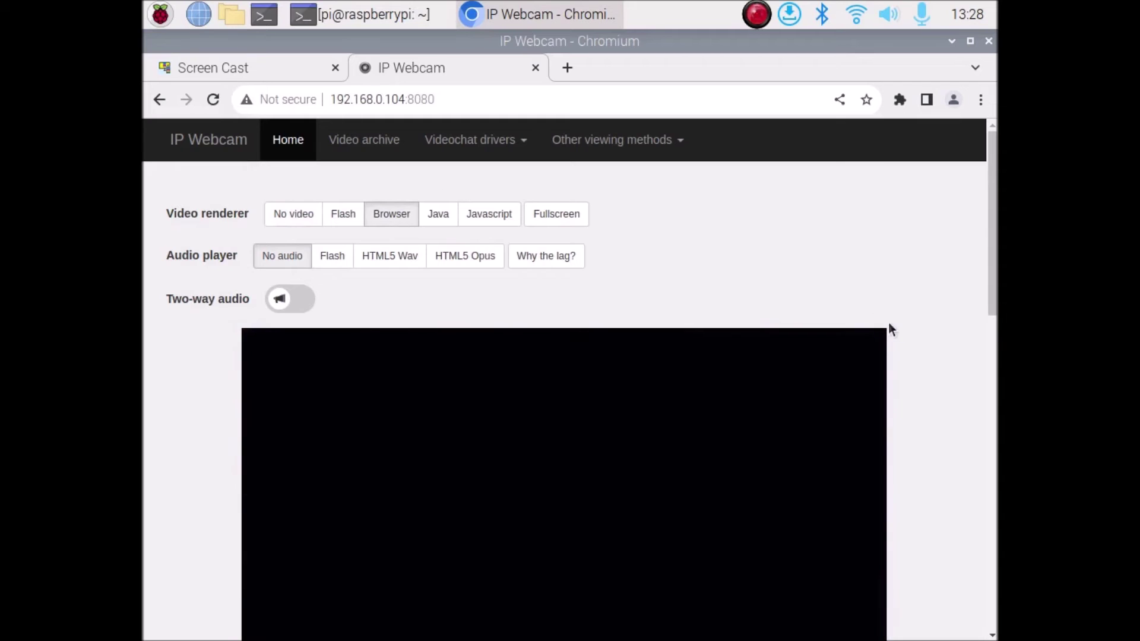
pyautogui.scroll(-5, 889, 325)
pyautogui.scroll(3, 889, 325)
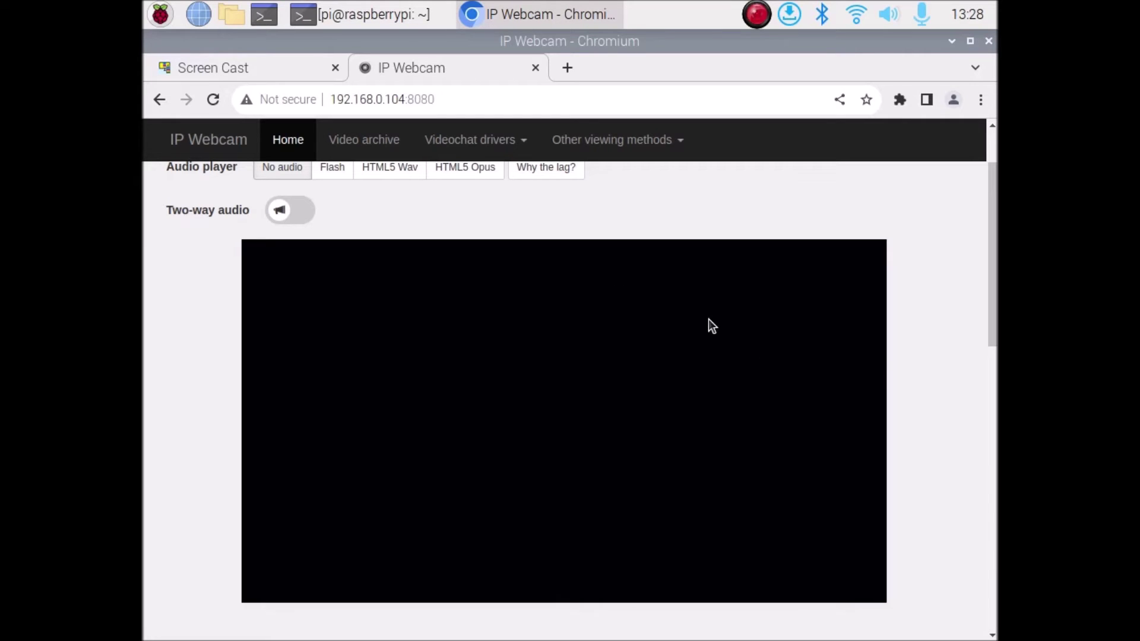
pyautogui.rightClick(673, 295)
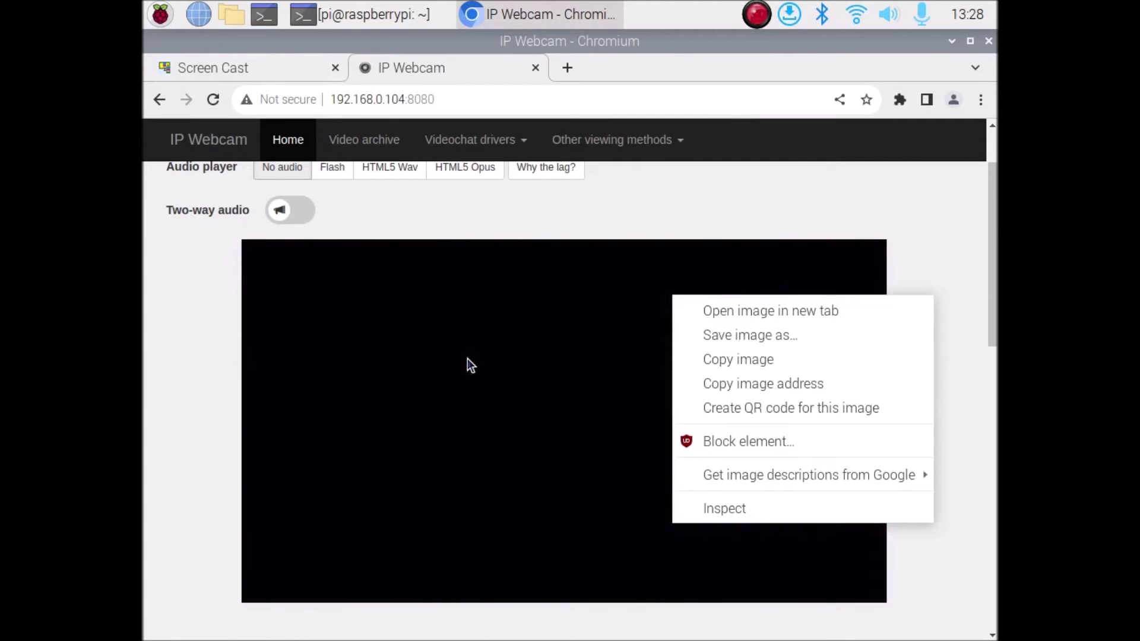
pyautogui.click(717, 507)
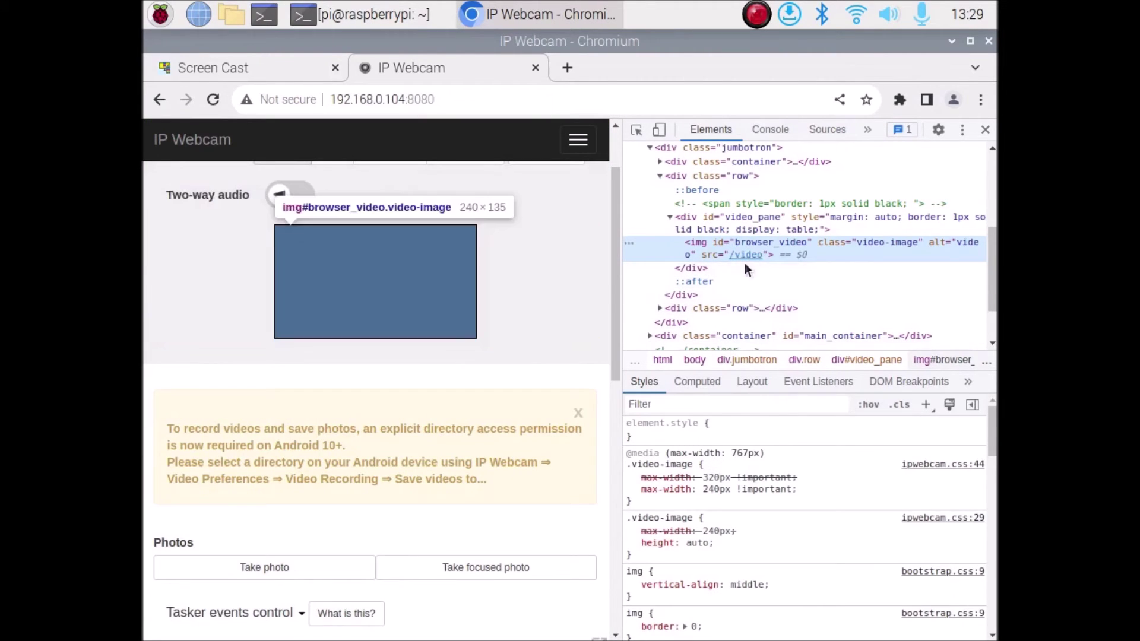
pyautogui.moveTo(750, 275)
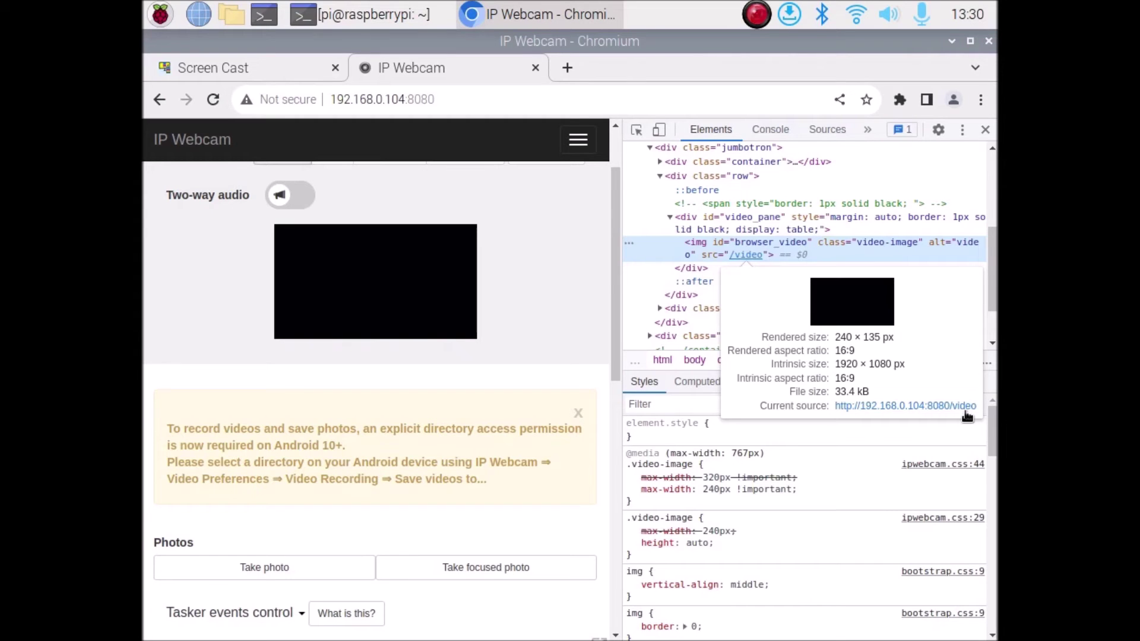
pyautogui.click(987, 42)
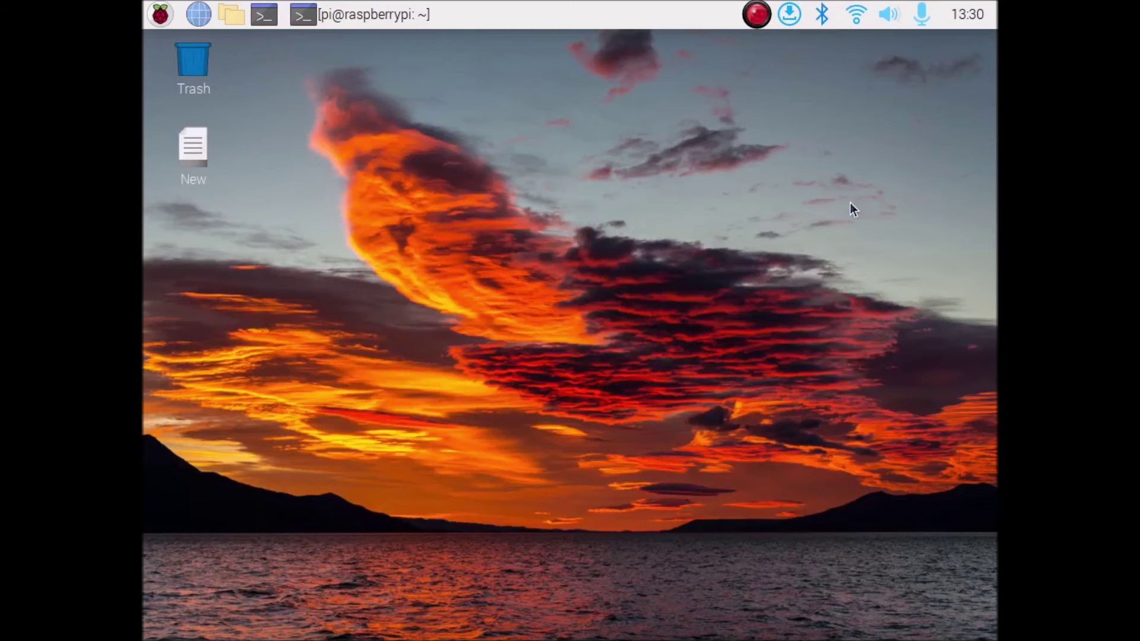
pyautogui.click(352, 12)
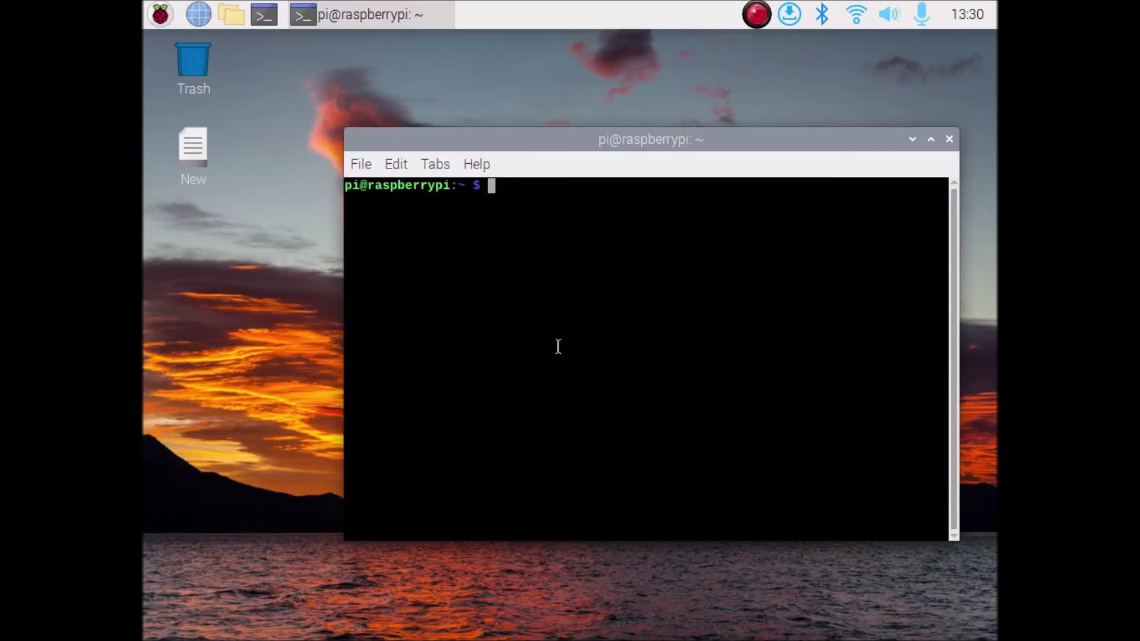
pyautogui.write('sudfo')
pyautogui.press('BackSpace')
pyautogui.press('BackSpace')
pyautogui.write('o yolov5 detect')
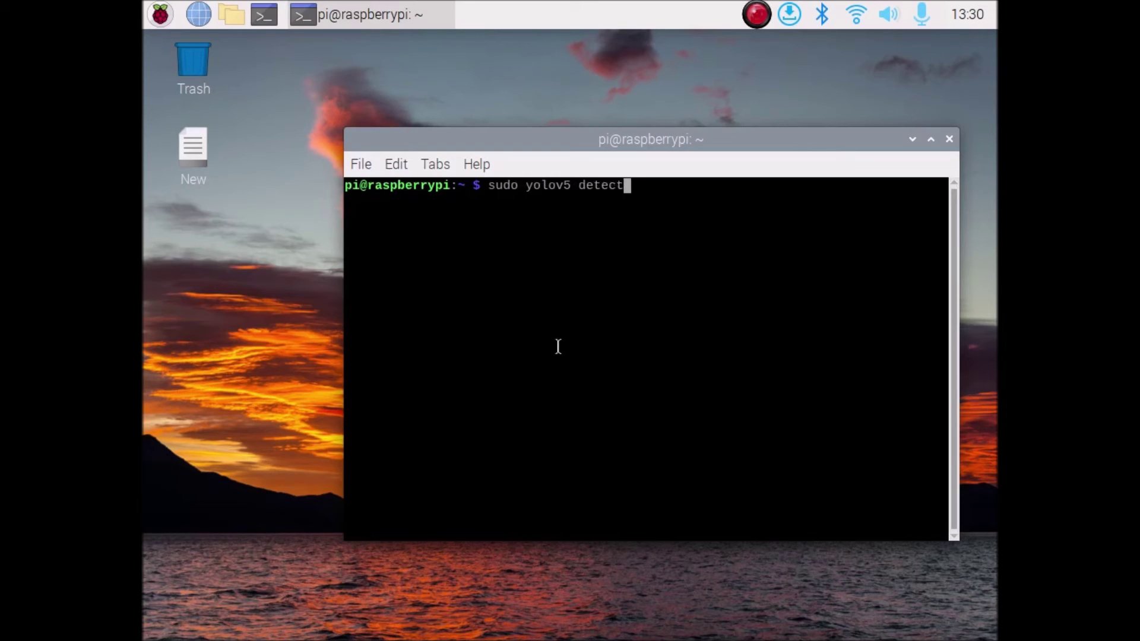
pyautogui.write(' --source')
pyautogui.click(932, 140)
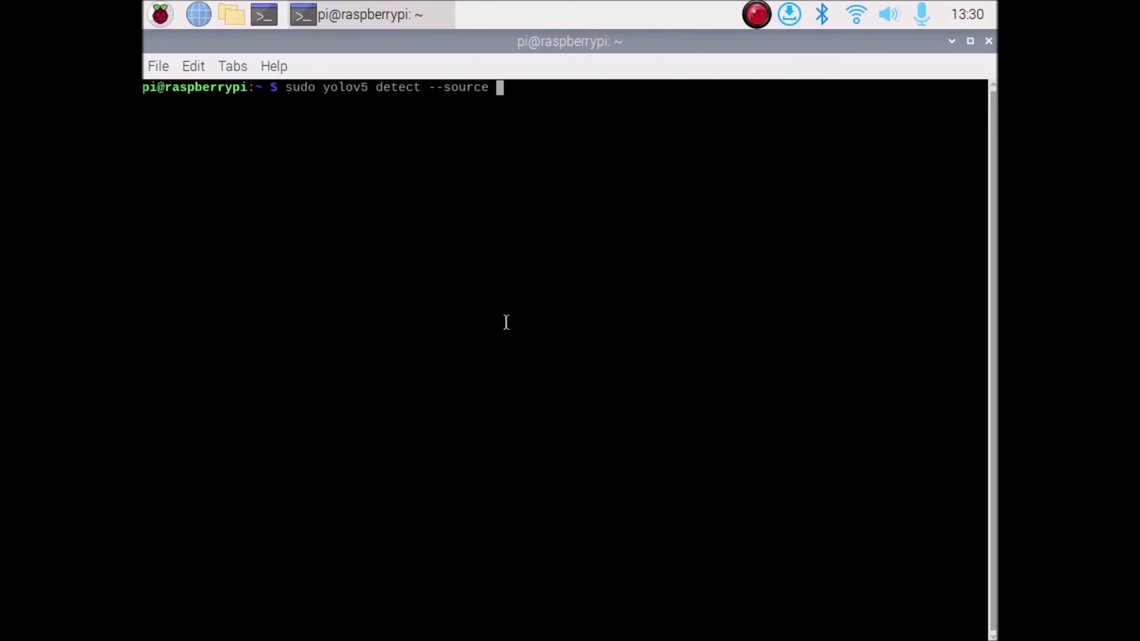
pyautogui.write('http://192.168.0.104')
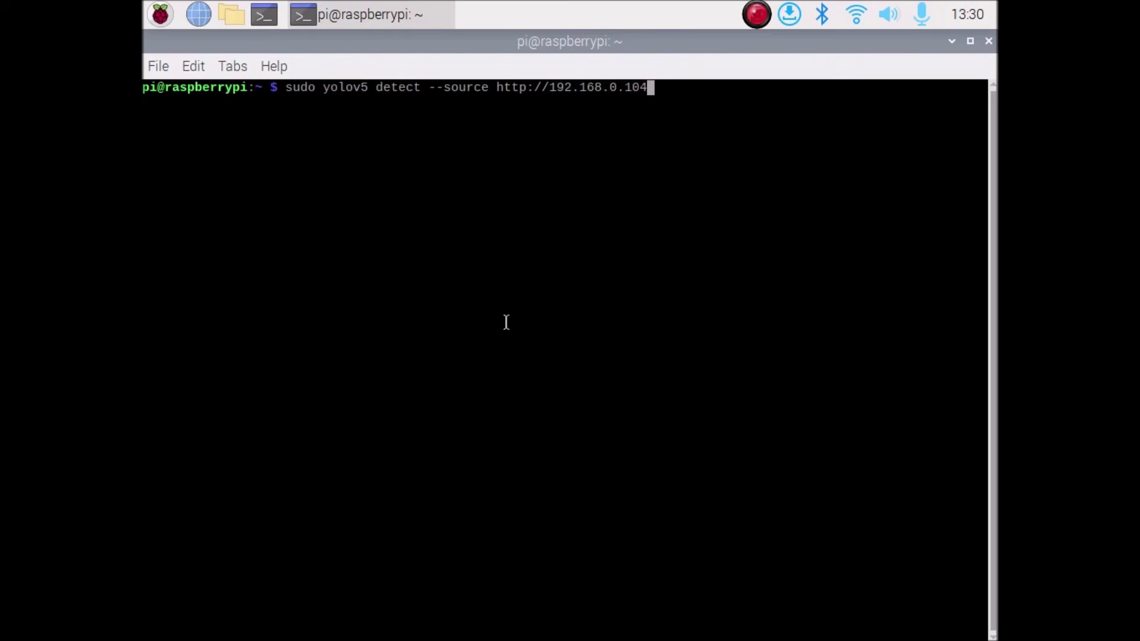
pyautogui.write(':8080/vi')
pyautogui.press('BackSpace')
pyautogui.write('ideo')
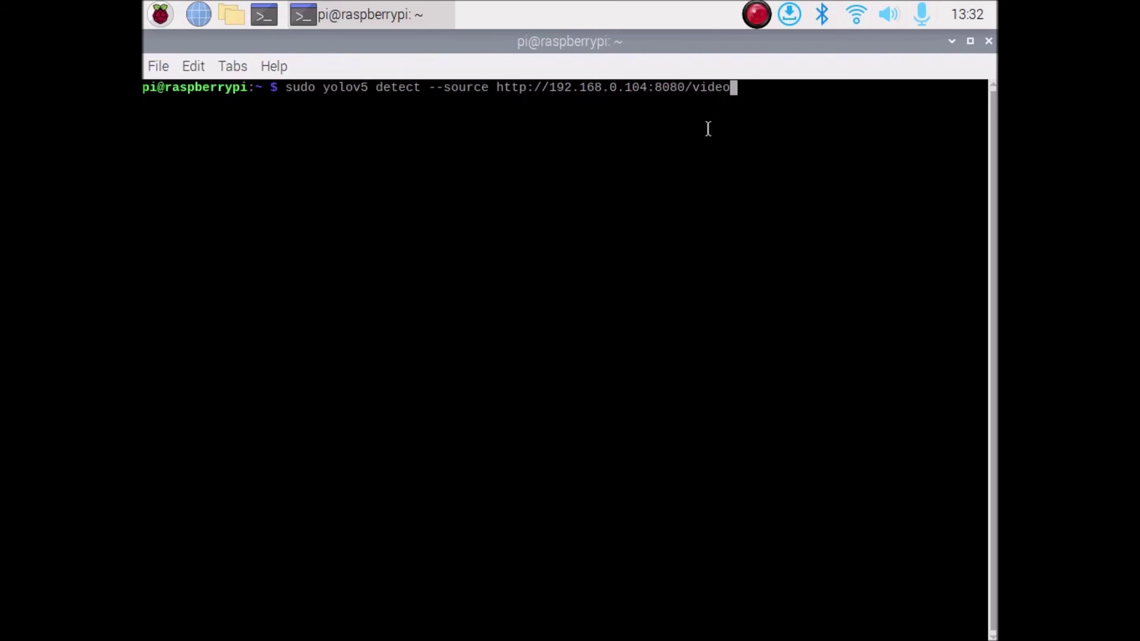
# - Run the YOLOv5 detection on the phone stream, stop it with Ctrl+C, and minimize the terminal
pyautogui.press('Return')
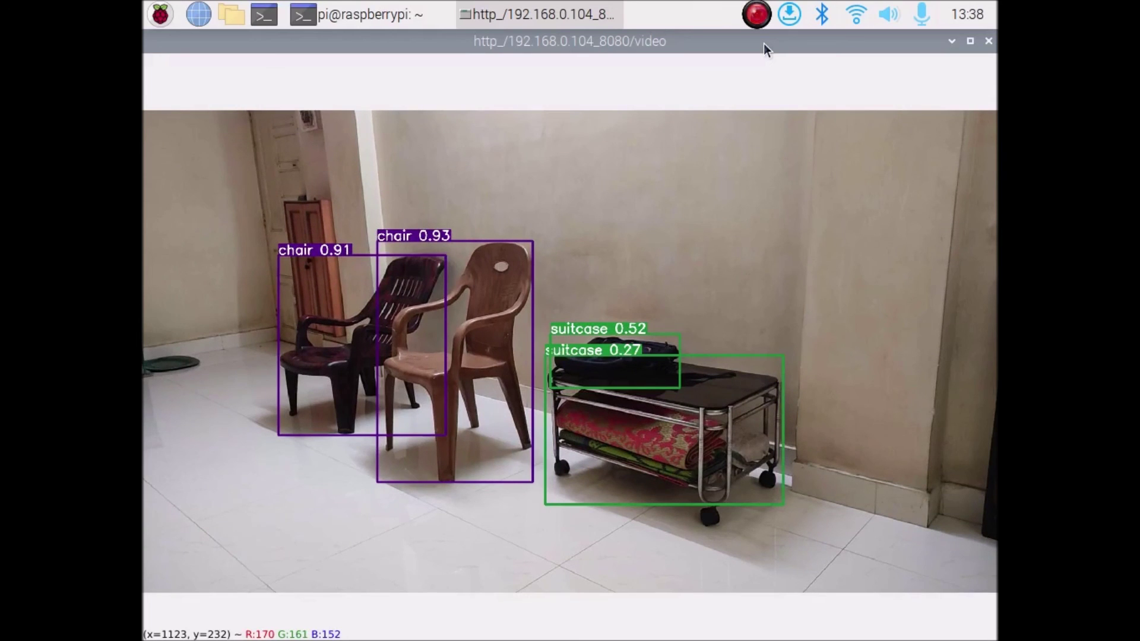
pyautogui.click(368, 15)
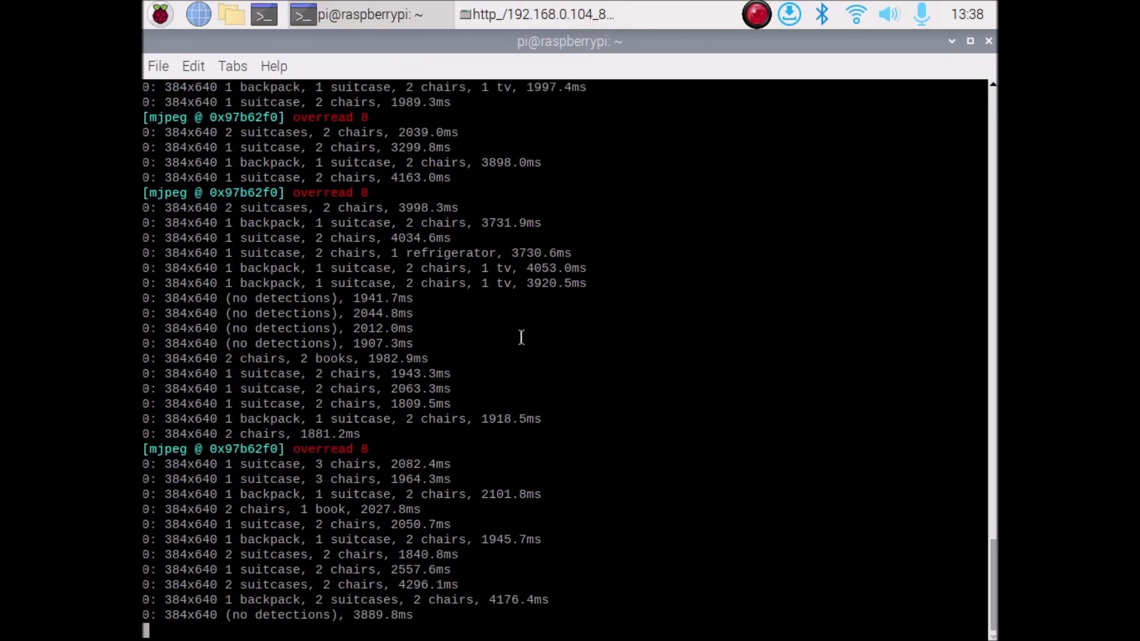
pyautogui.hotkey('ctrl', 'c')
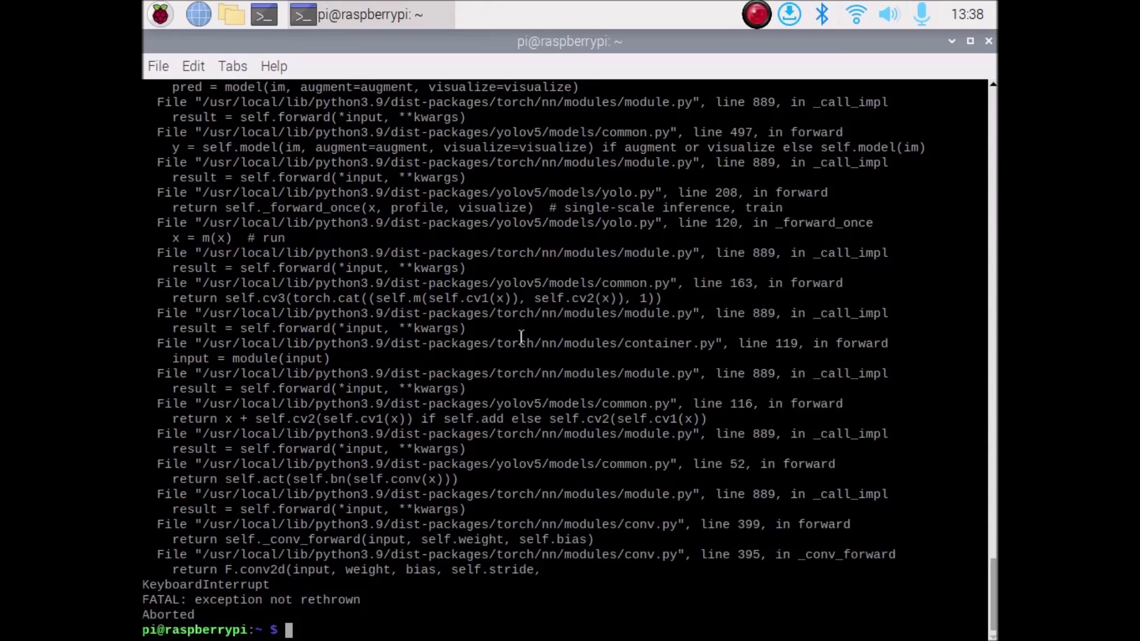
pyautogui.click(949, 46)
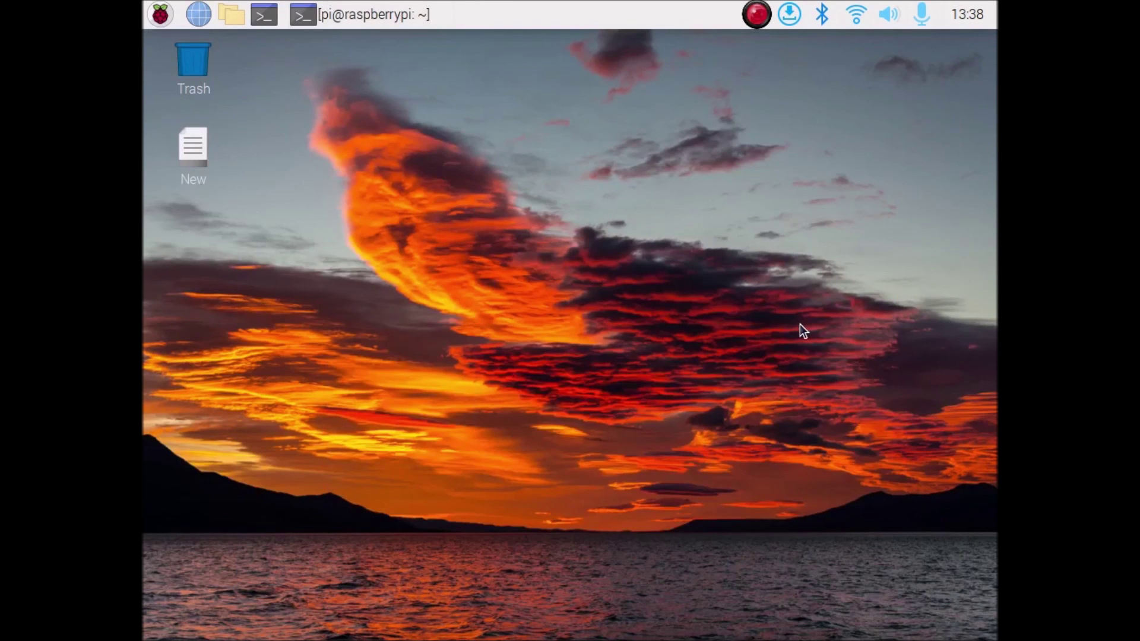